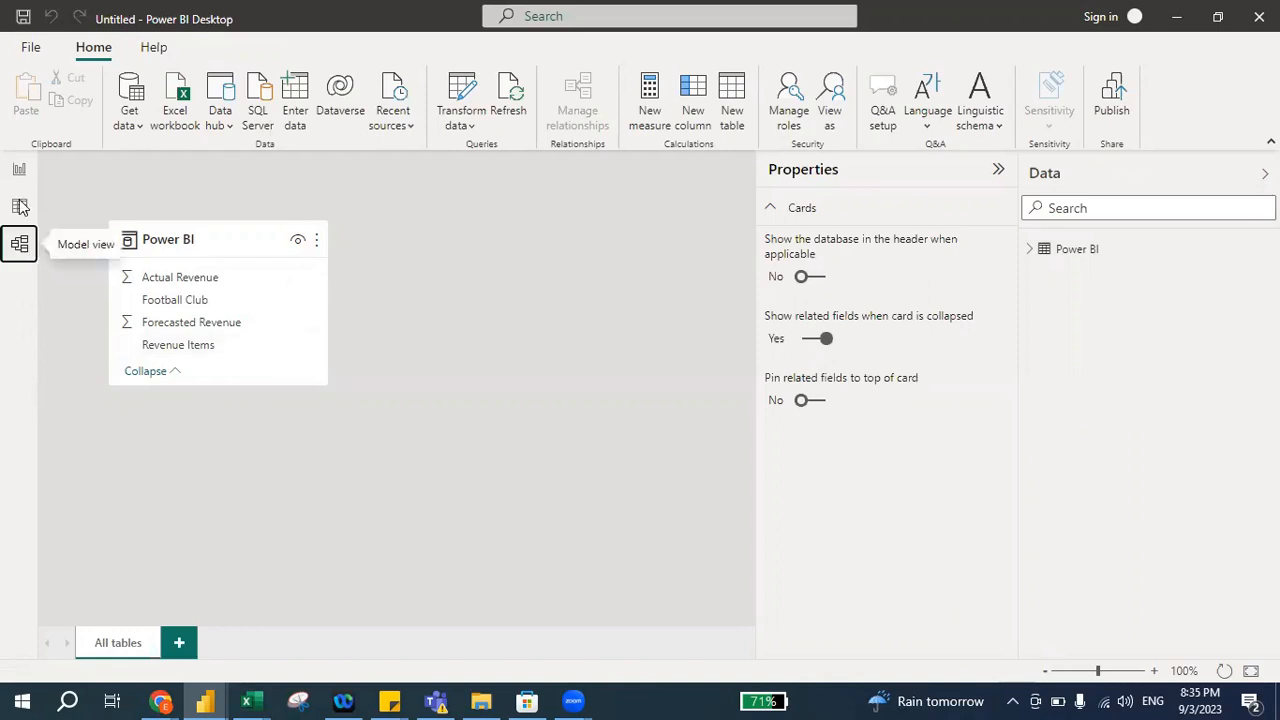
Step: Switch to Data view to show the football club revenue table's 31 rows
click(21, 207)
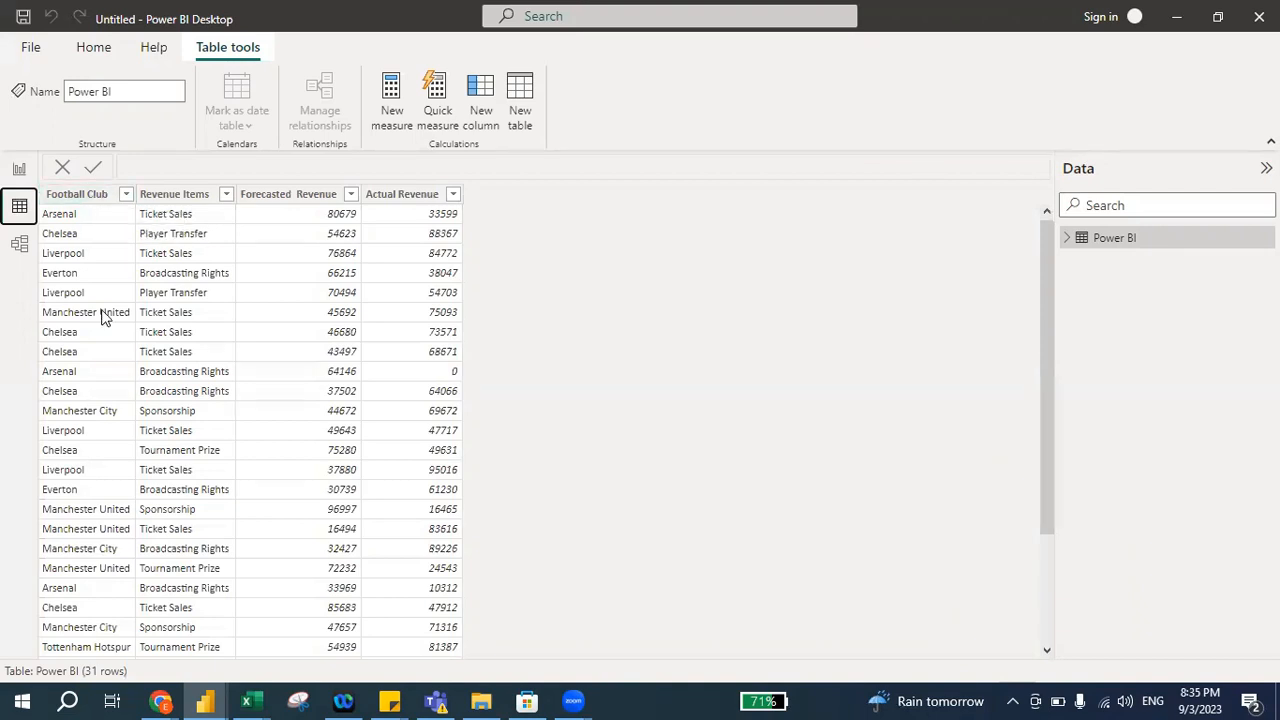
Step: Start a New group on the Football Club column listing all seven clubs ungrouped
click(77, 194)
click(84, 200)
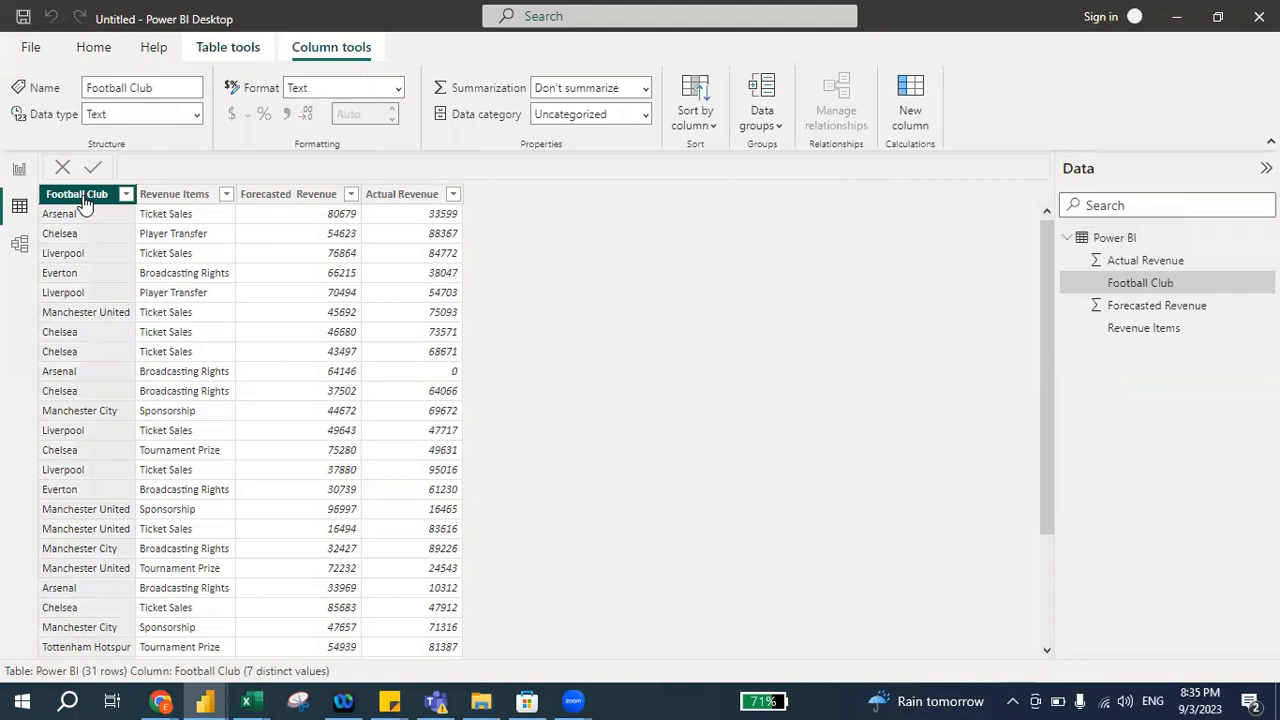
right_click(86, 200)
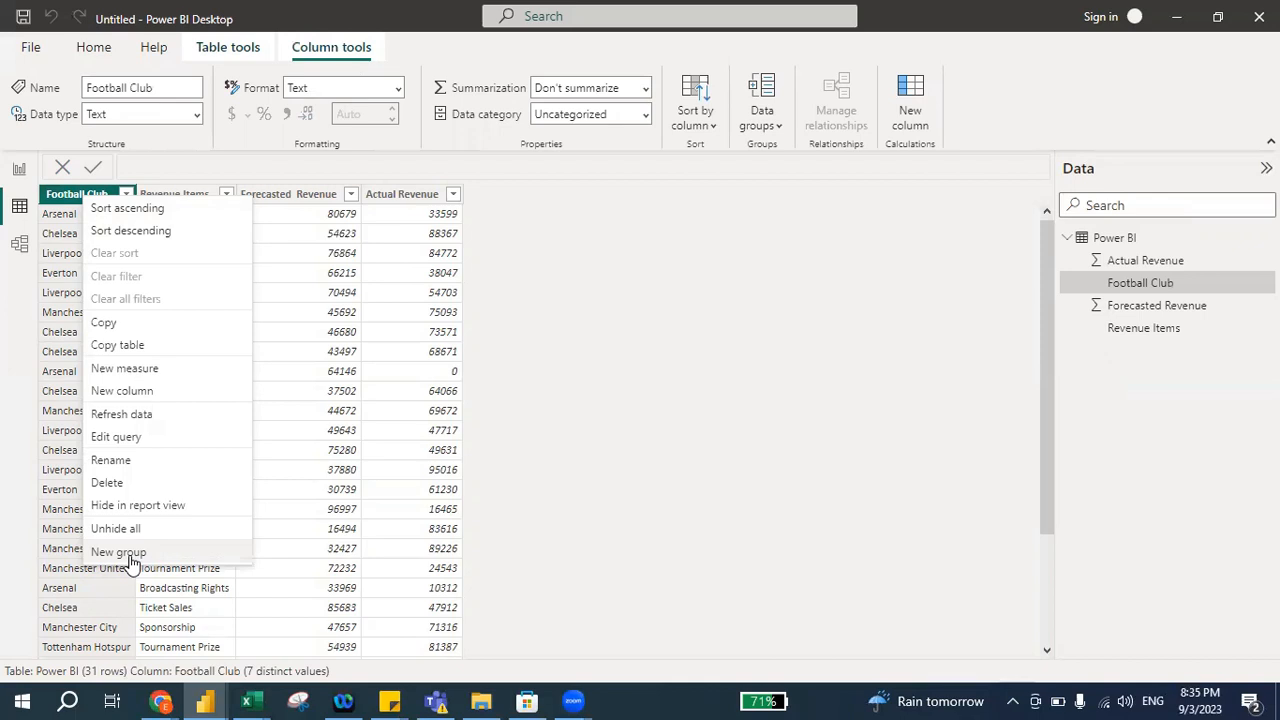
click(118, 552)
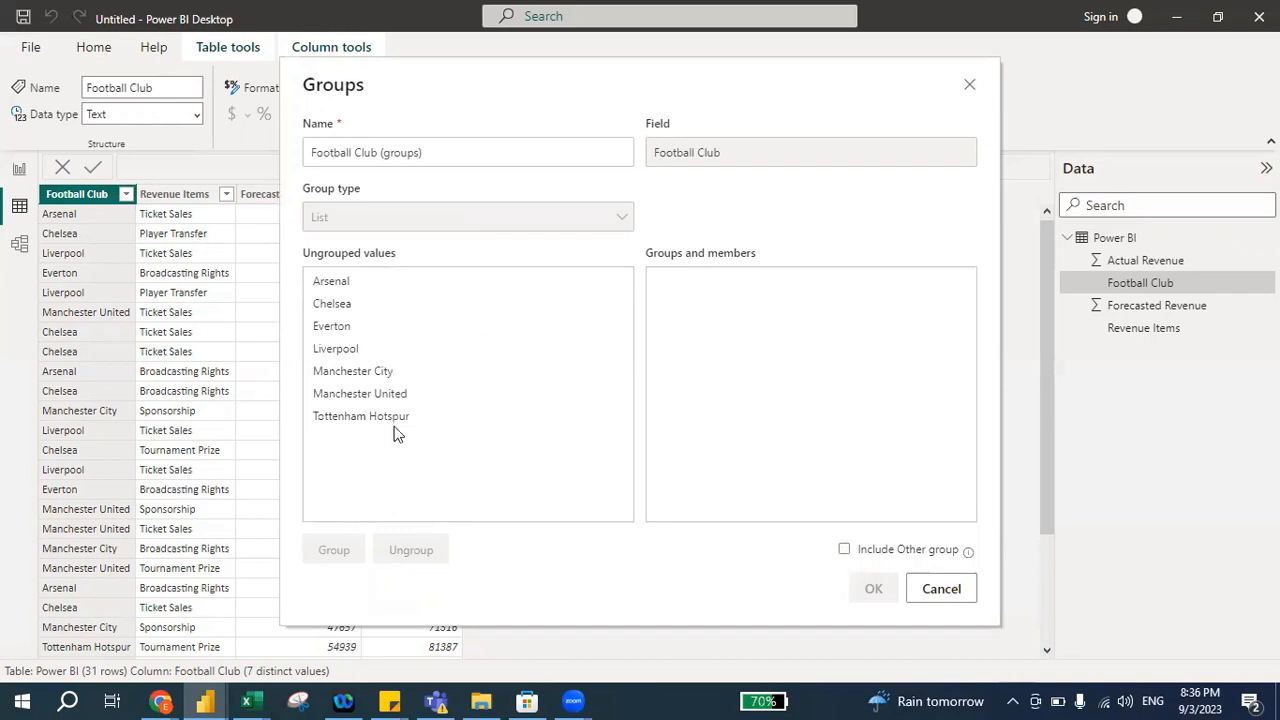
Step: Group Arsenal, Chelsea and Tottenham Hotspur together and rename the group London
click(324, 283)
click(322, 281)
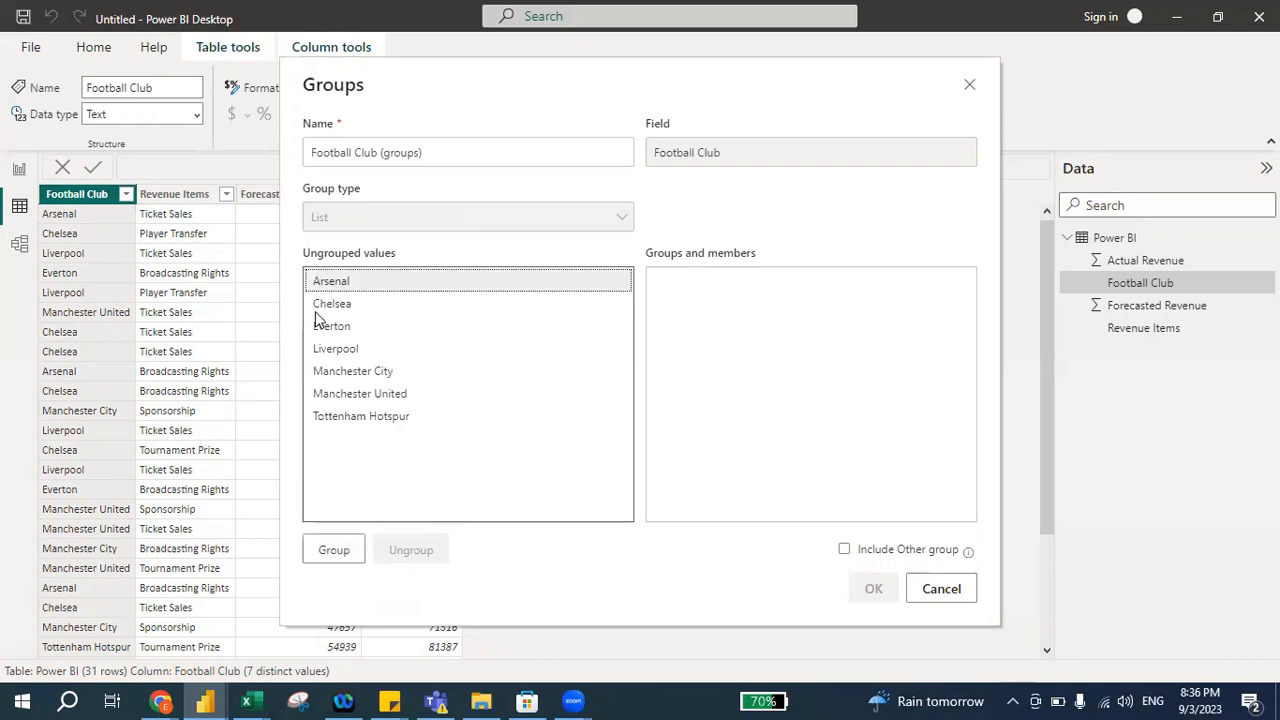
key(shift+Down)
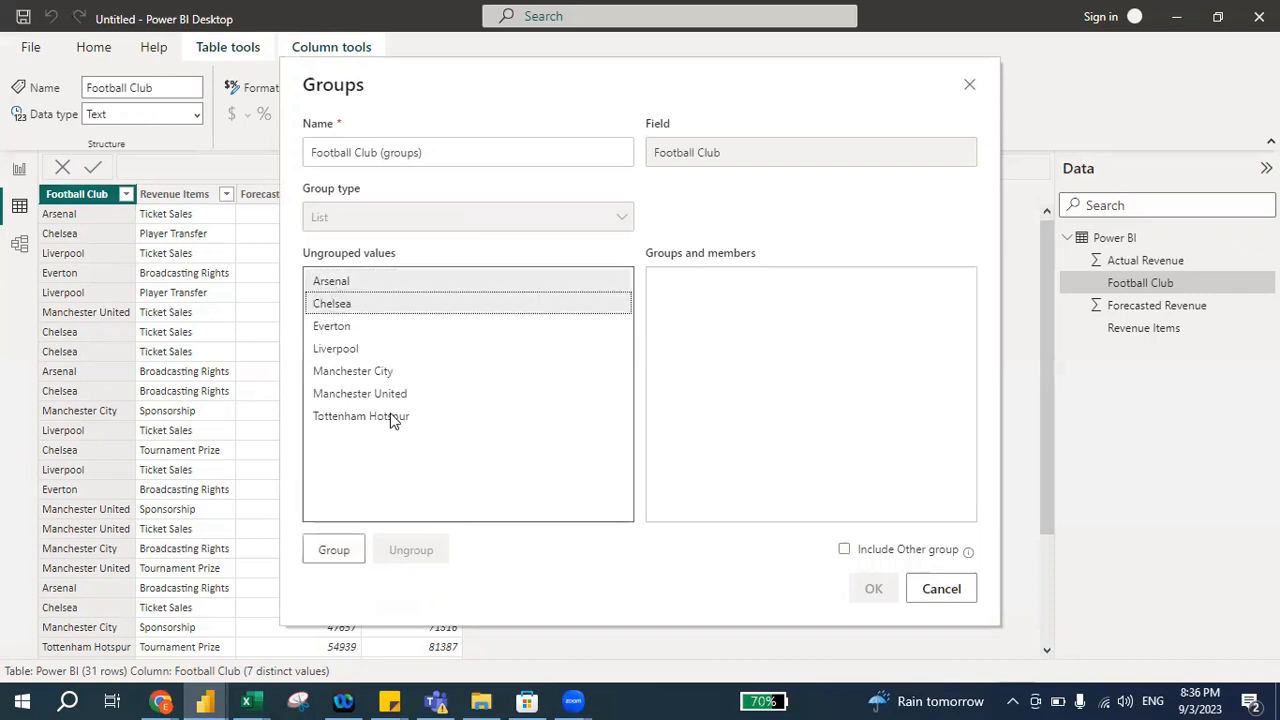
ctrl+click(372, 416)
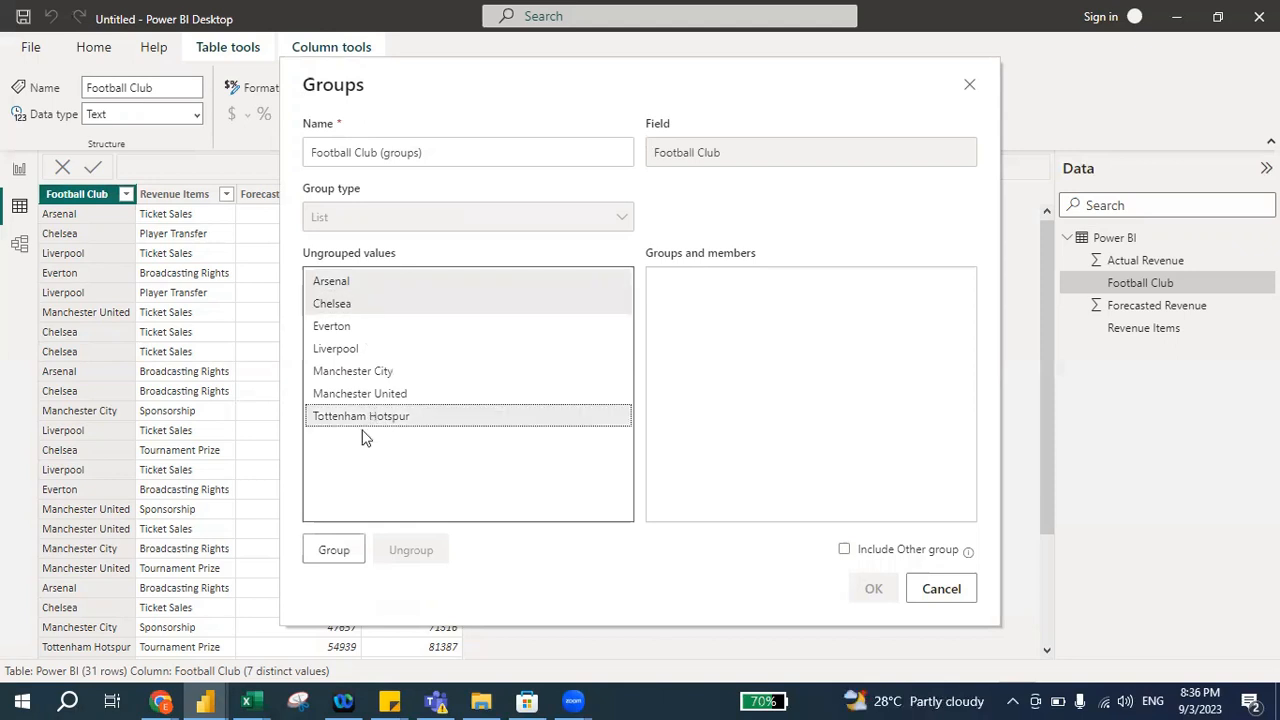
click(333, 549)
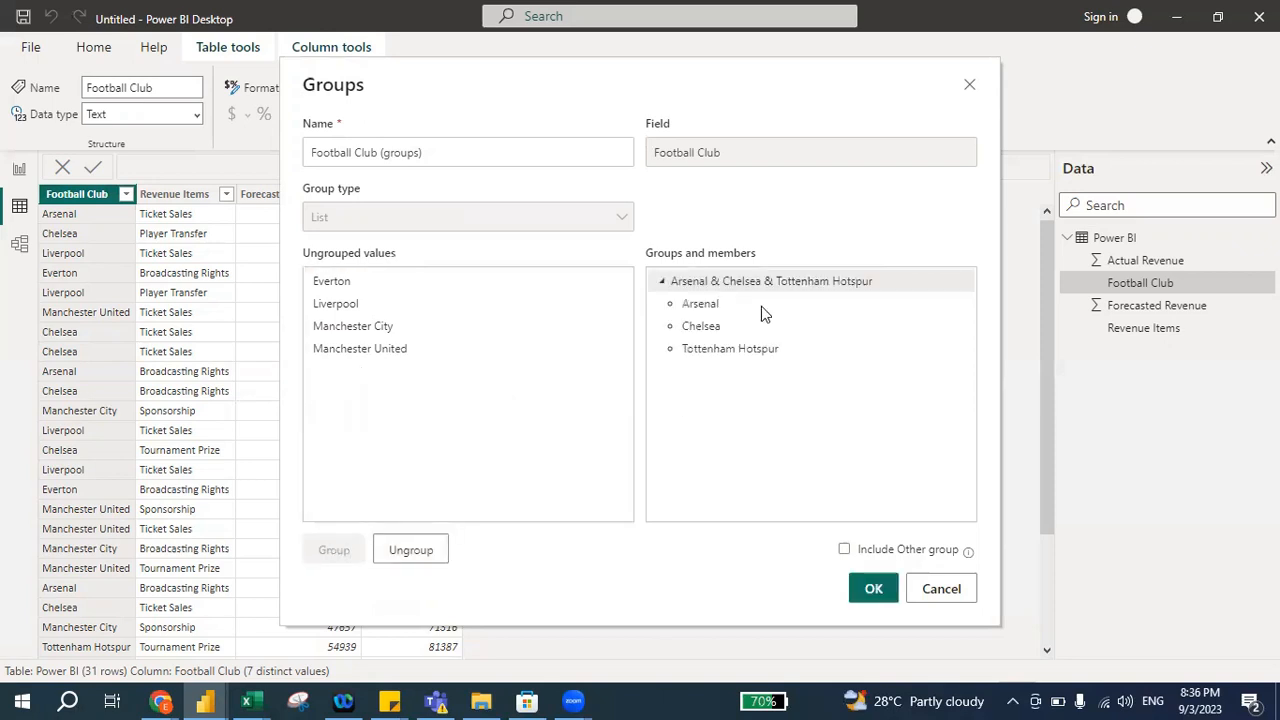
double_click(692, 283)
text(London)
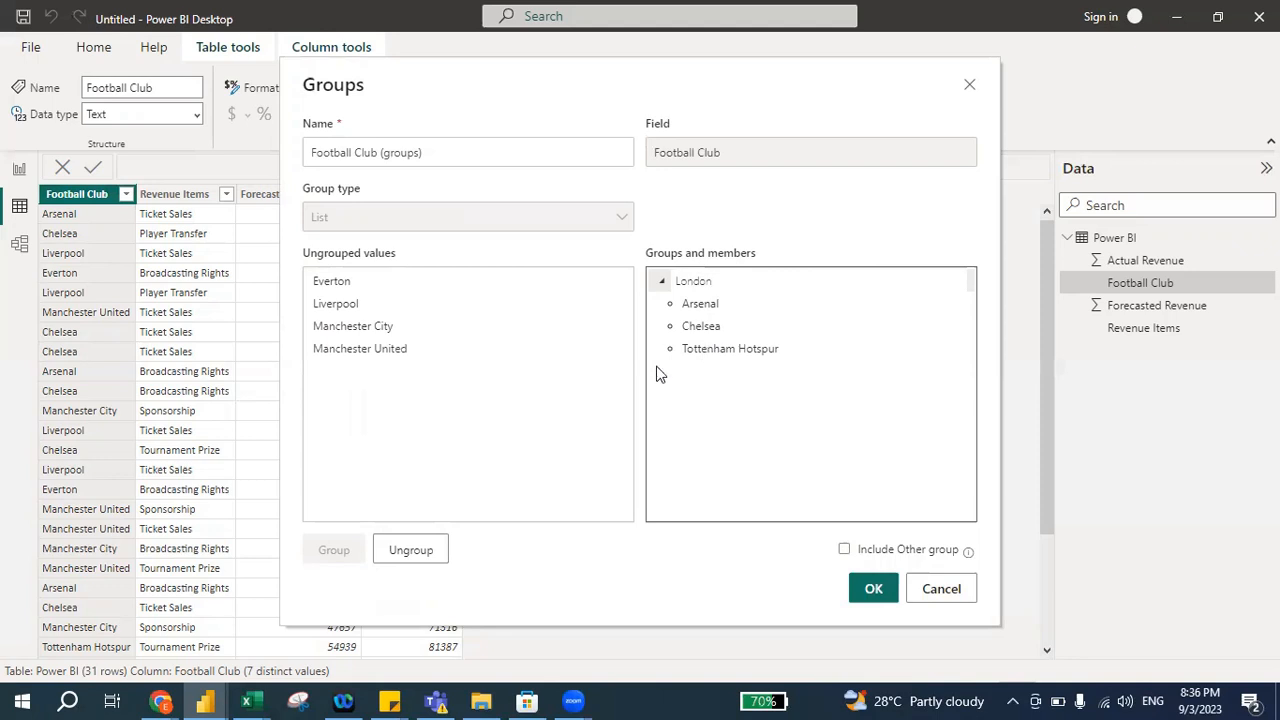
Step: Commit London, then group Manchester City and Manchester United together
click(493, 405)
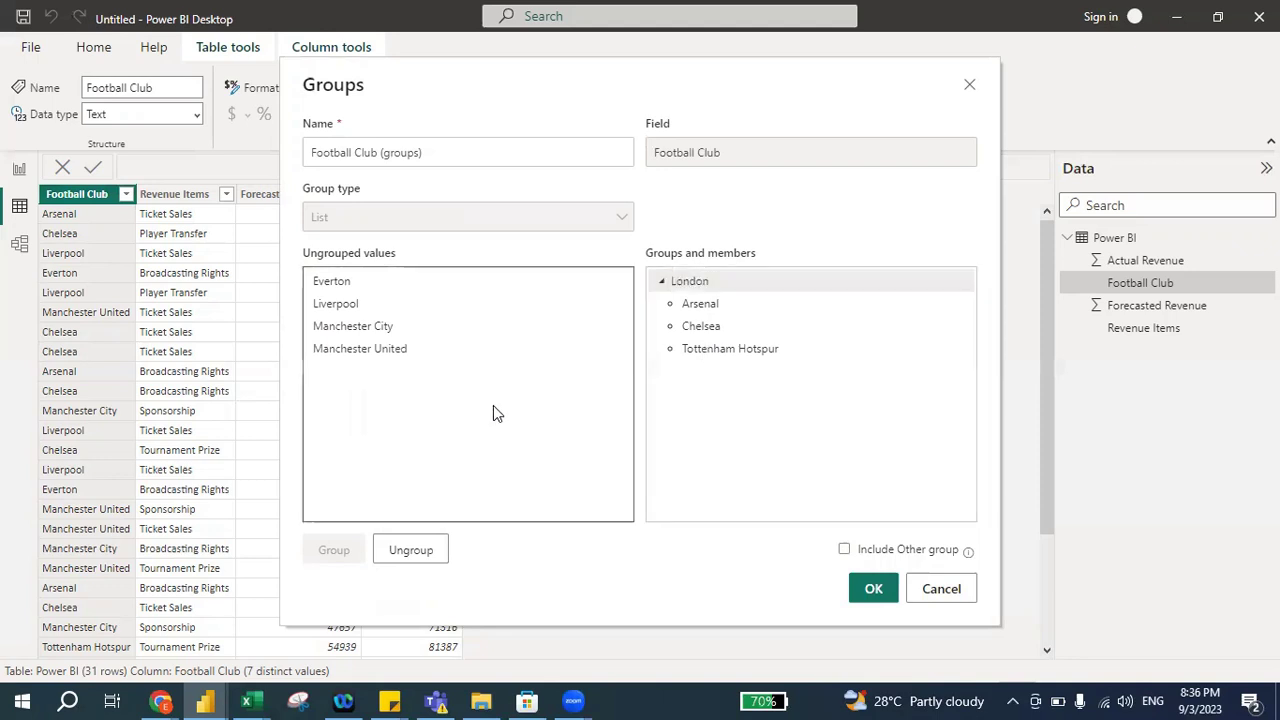
click(355, 328)
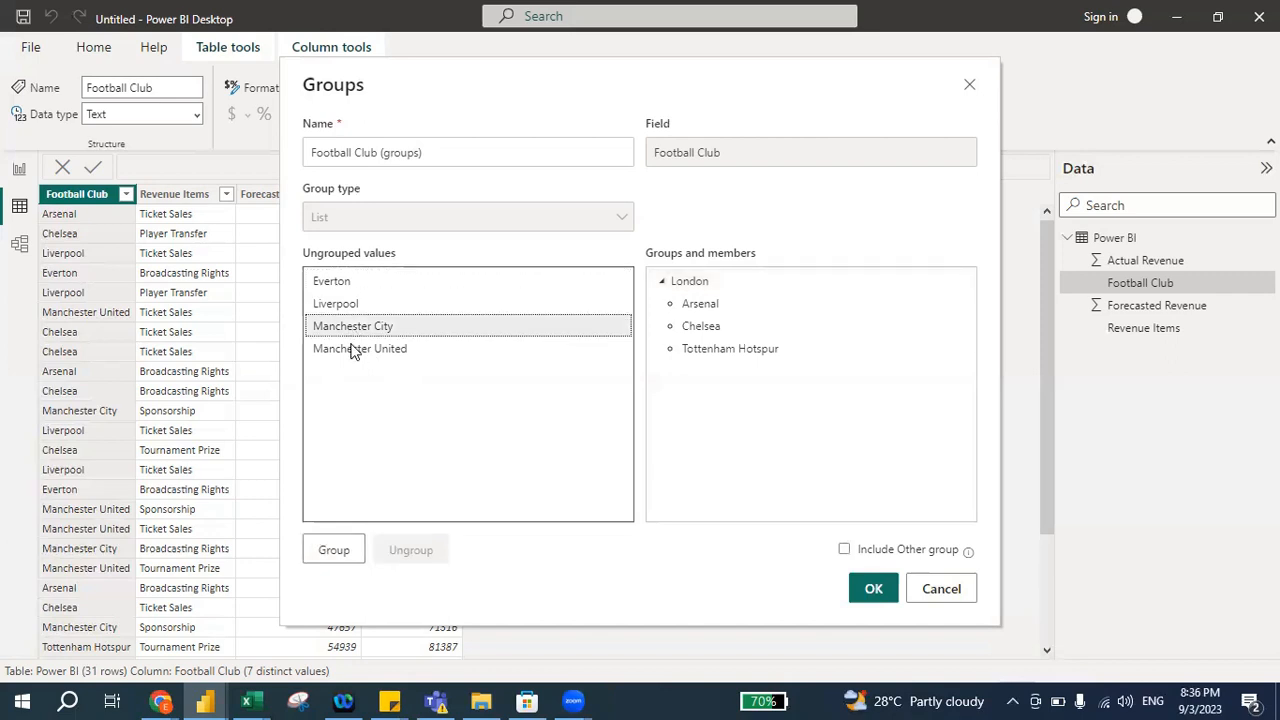
ctrl+click(352, 350)
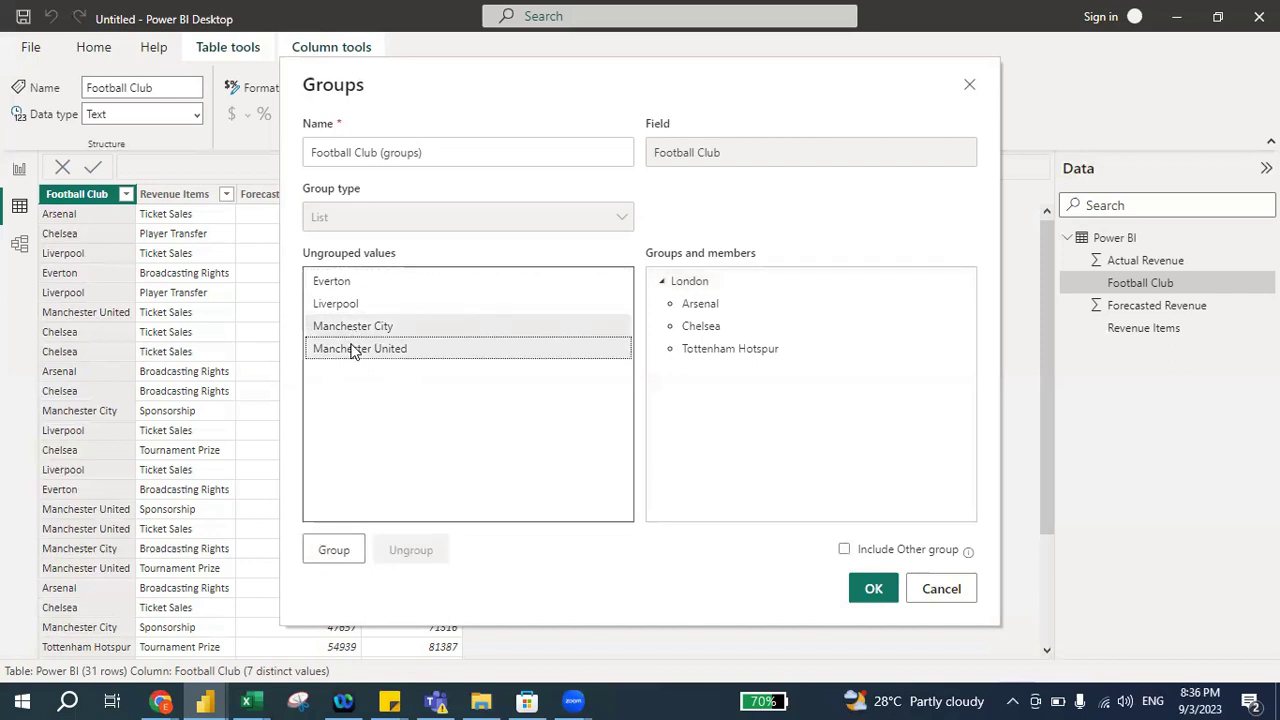
click(334, 550)
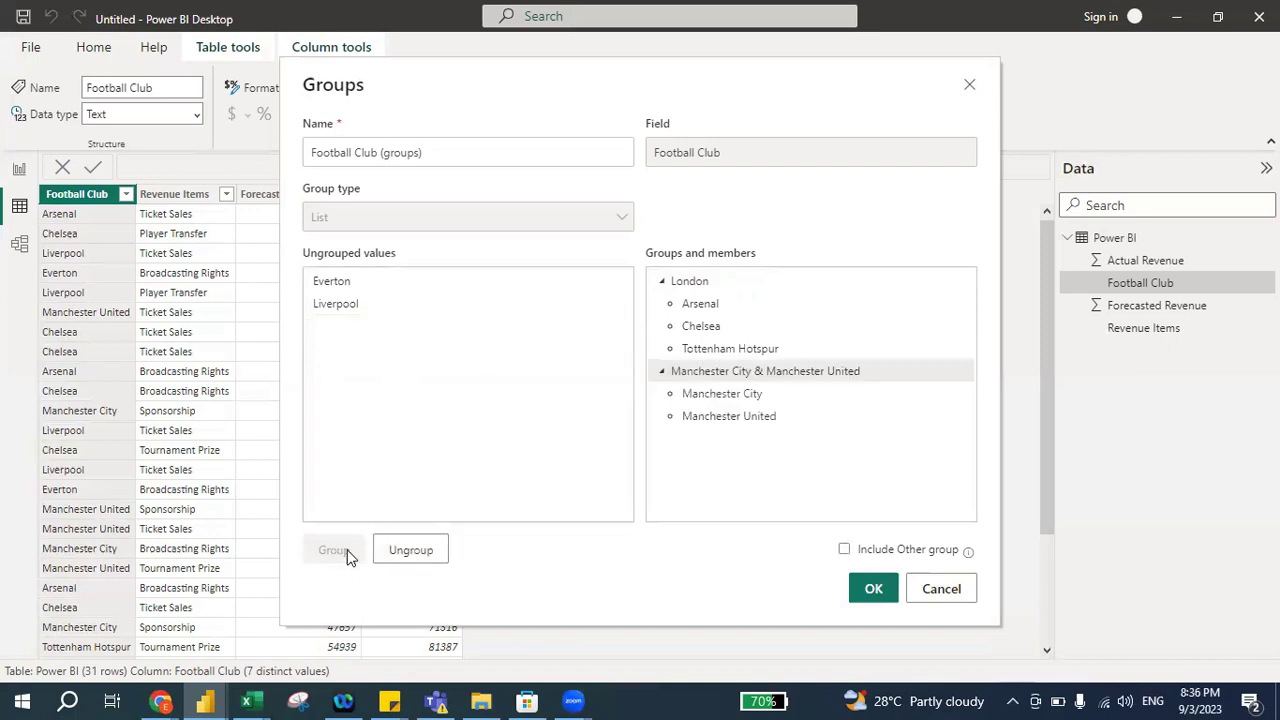
Step: Trim the new group's name down to just Manchester
double_click(743, 371)
key(End)
key(ctrl+shift+Left)
key(ctrl+shift+Left)
key(ctrl+shift+Left)
key(BackSpace)
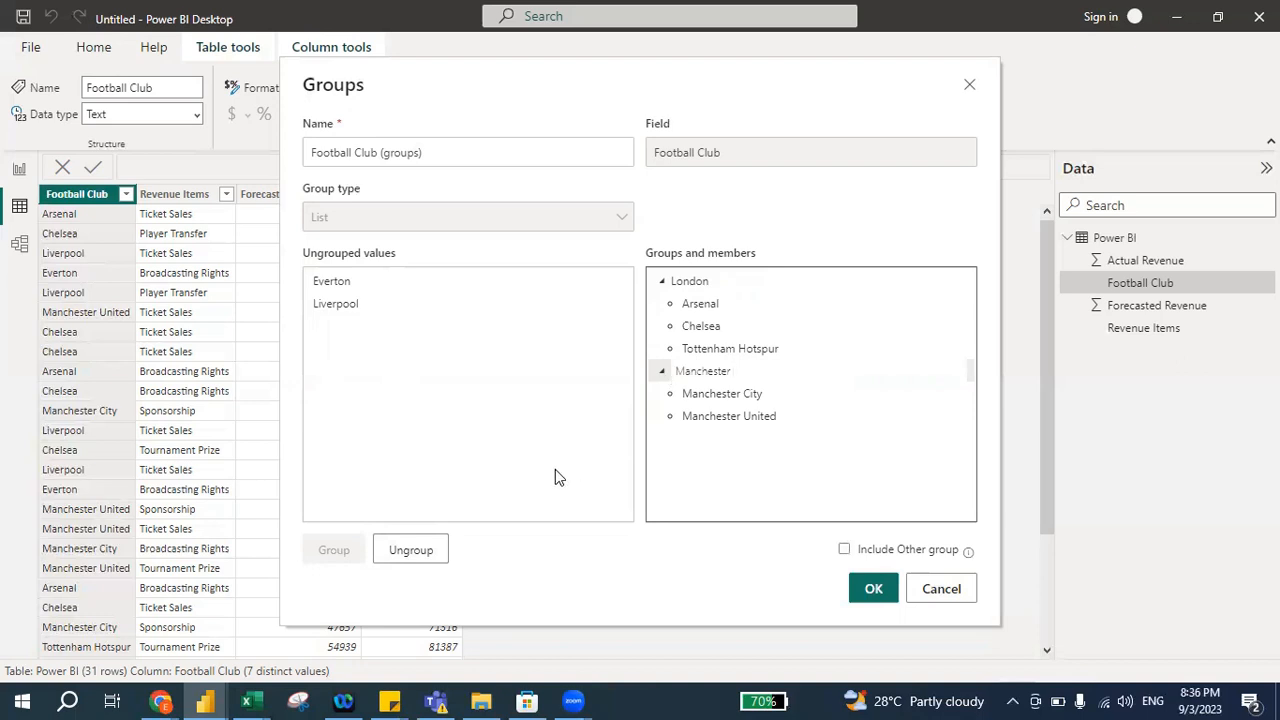
Step: Commit Manchester, then group Everton and Liverpool together under the name Liverpool
click(555, 469)
click(332, 281)
shift+click(335, 304)
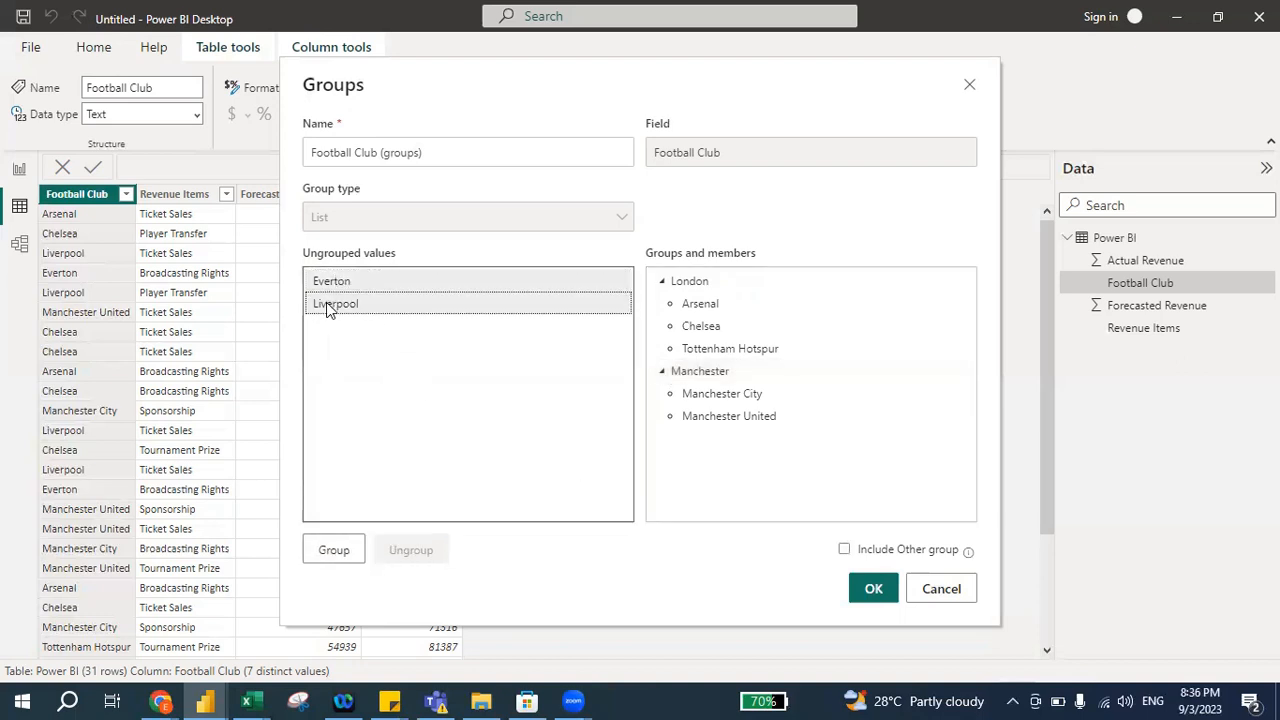
click(334, 550)
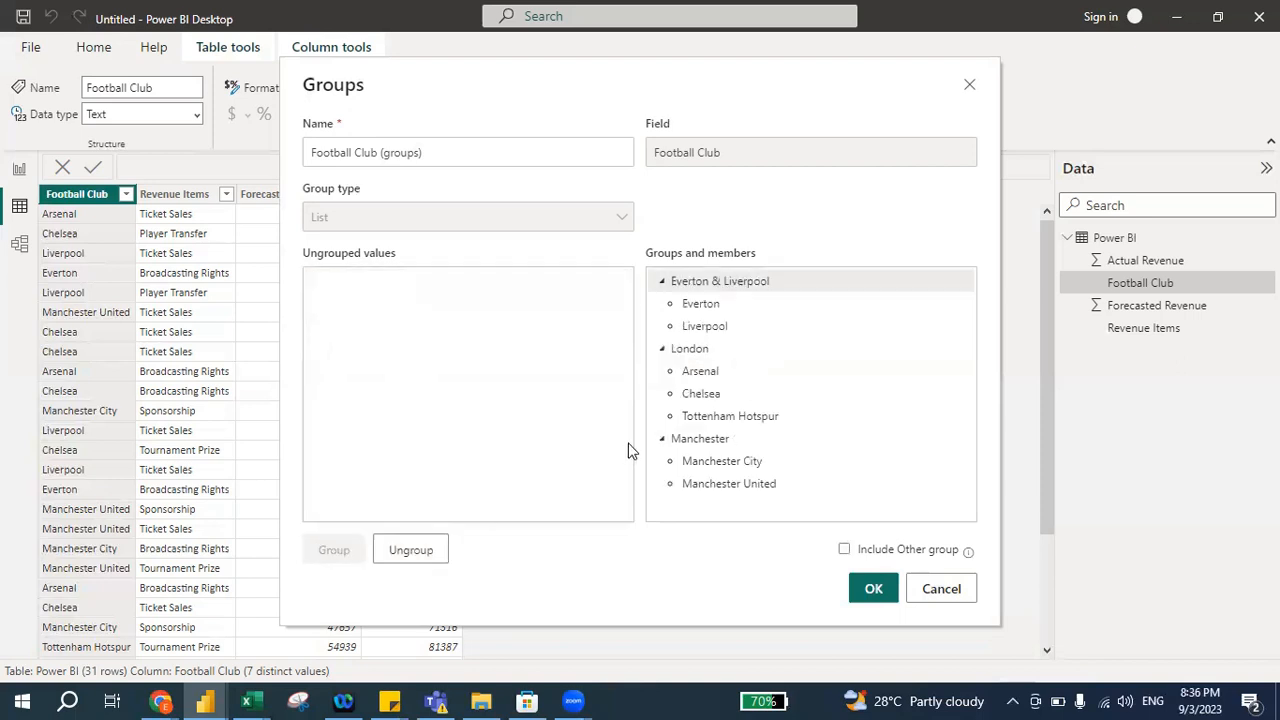
double_click(707, 283)
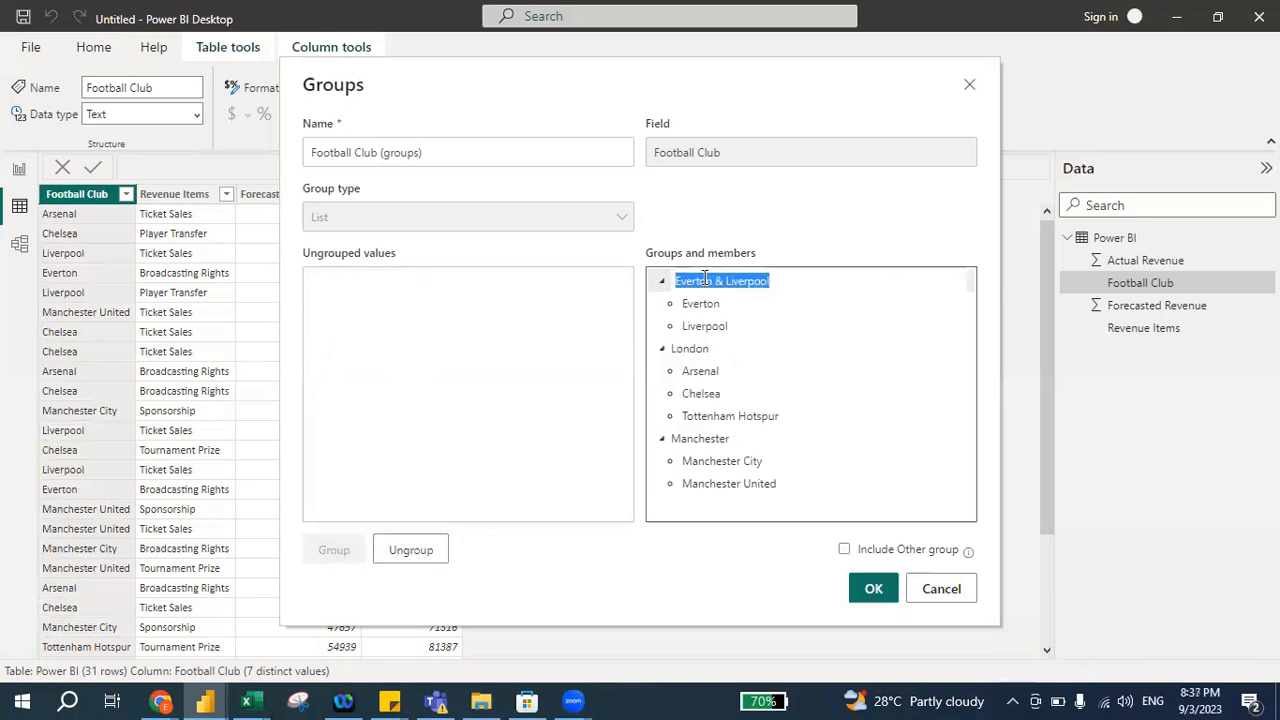
text(Liverpool)
key(Return)
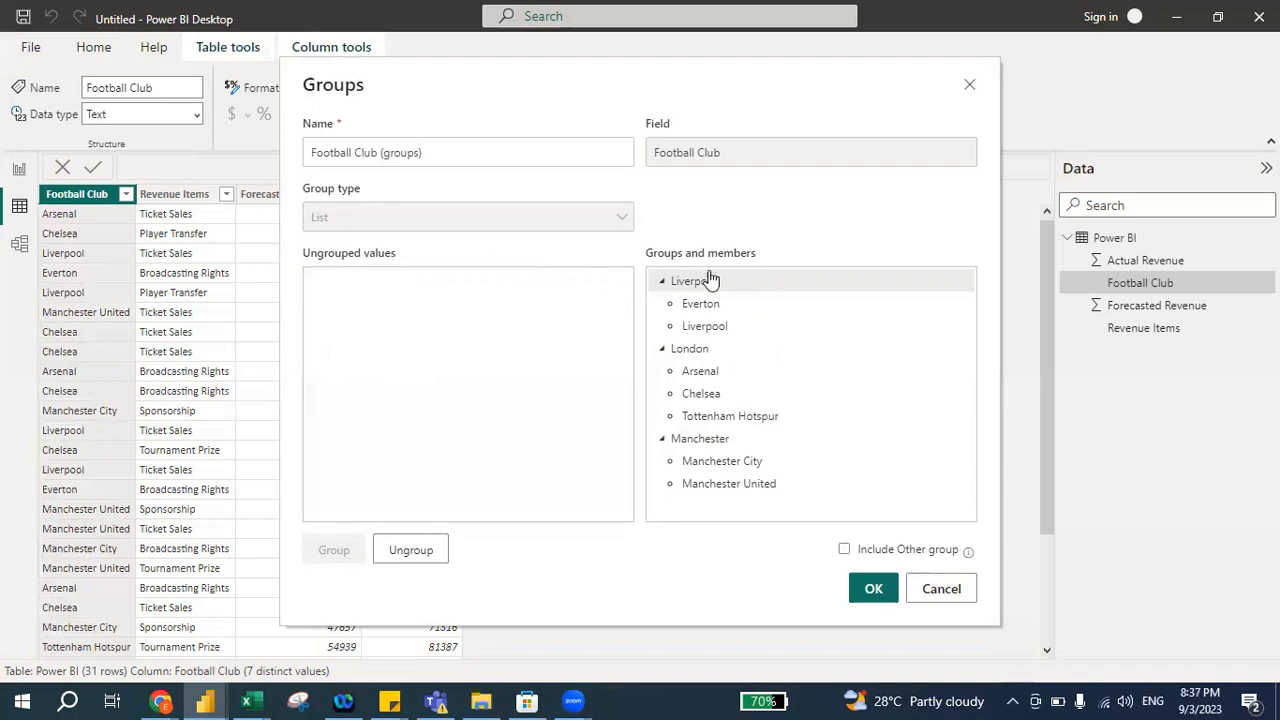
Step: Apply the groups to create the Football Club (groups) column and reselect Football Club
click(874, 591)
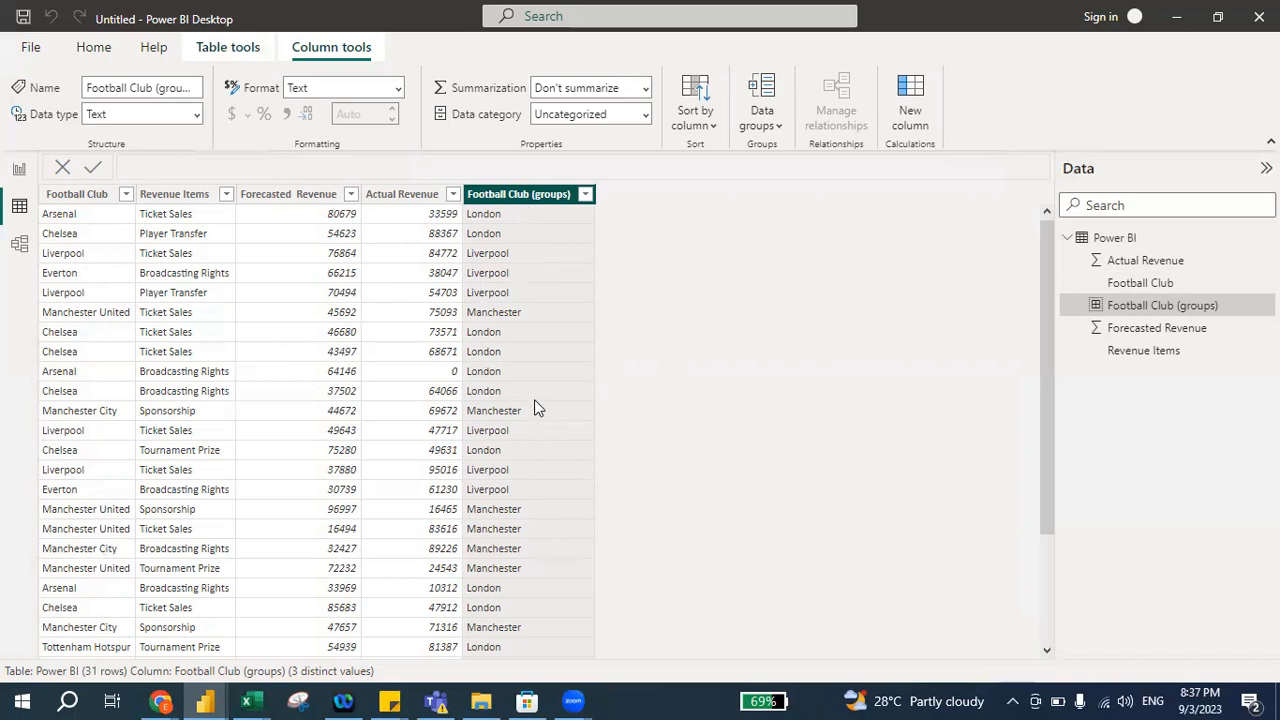
click(89, 197)
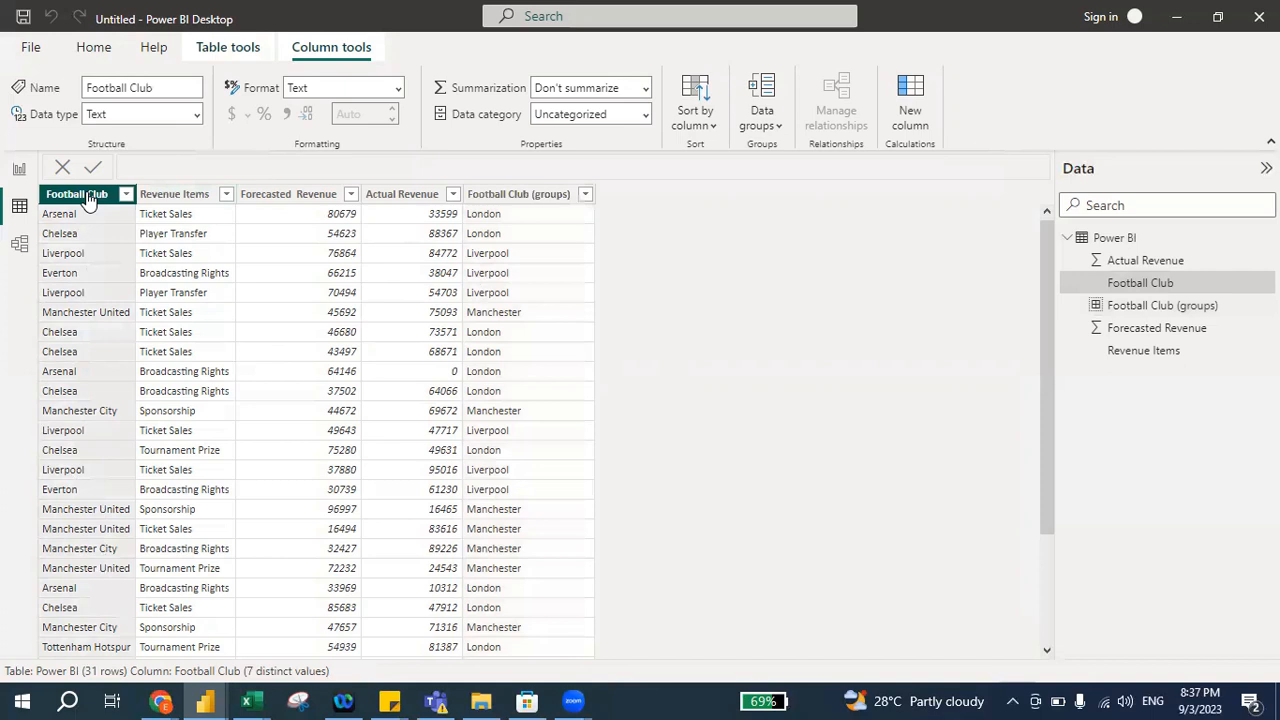
right_click(89, 199)
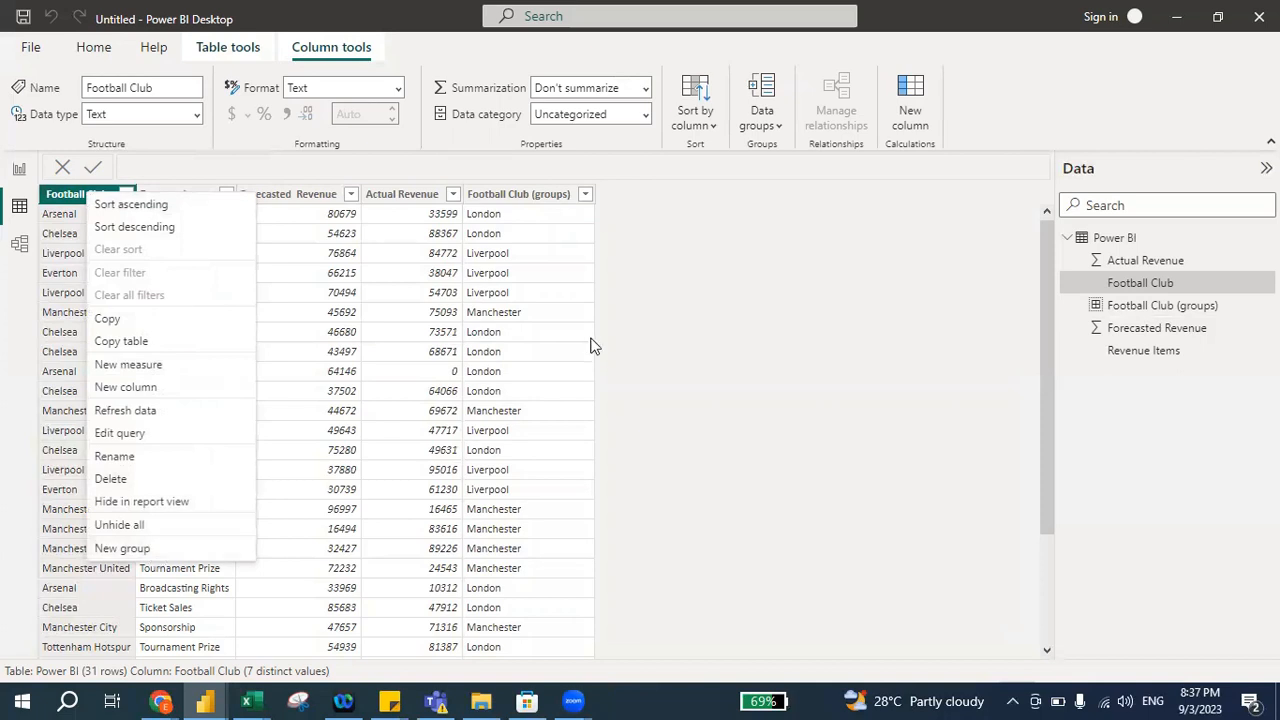
right_click(1125, 285)
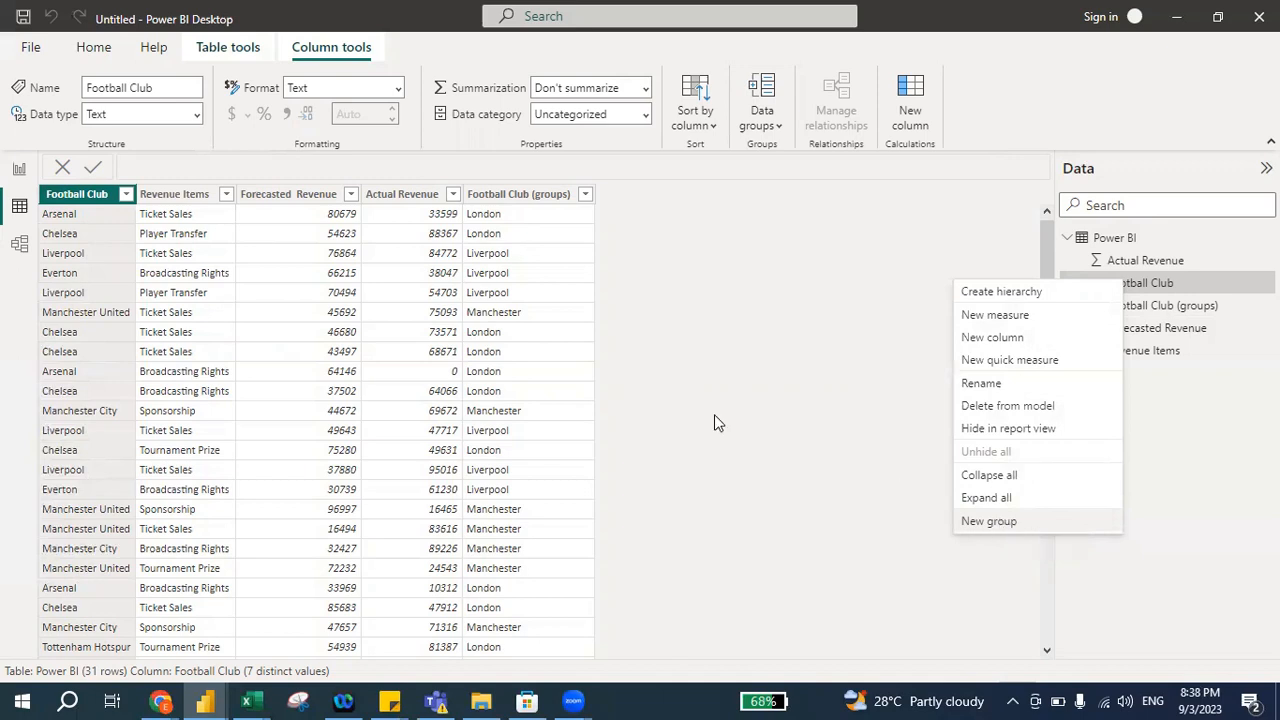
click(62, 195)
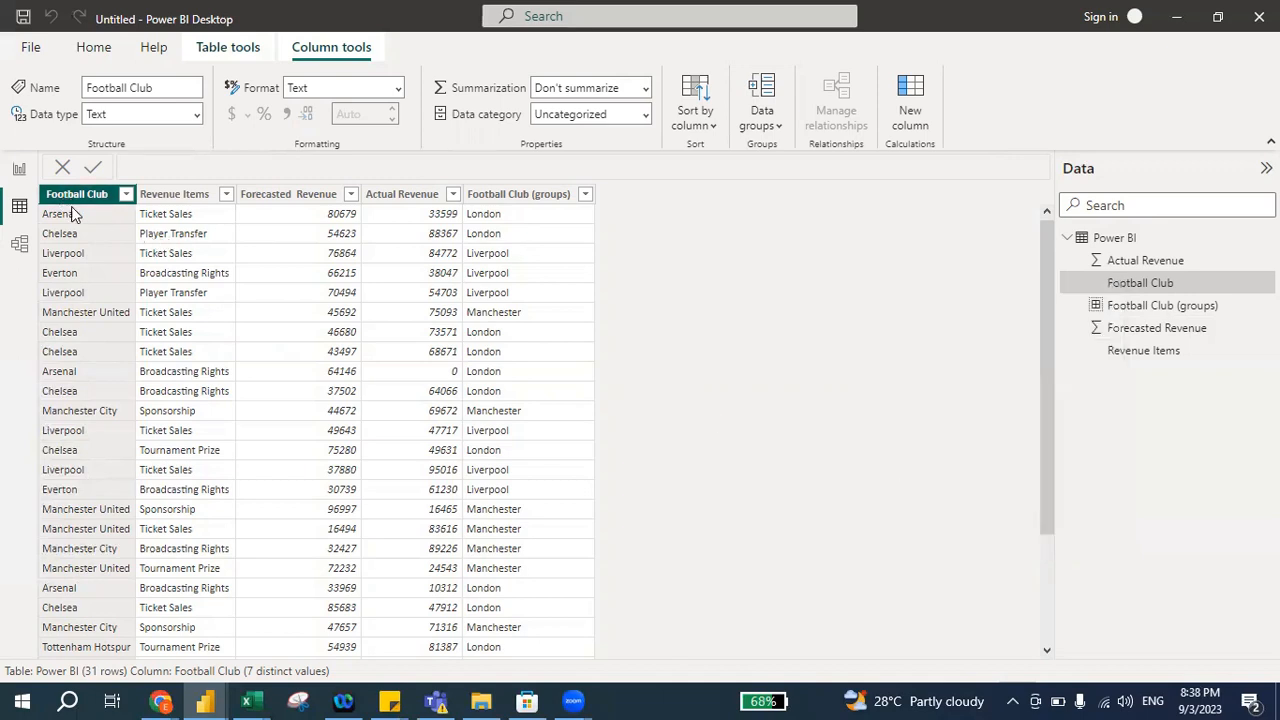